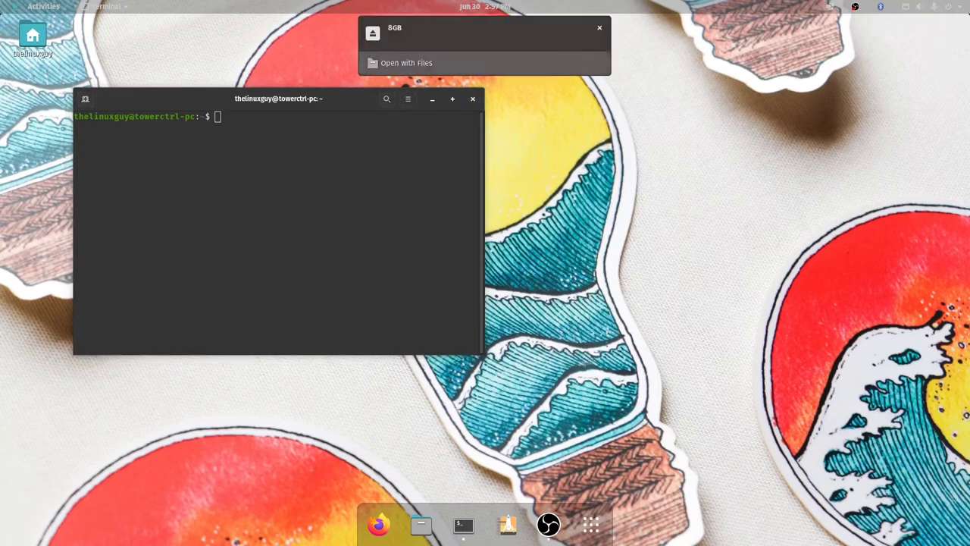
- Open the 8GB drive in Files, then run cd /media/thelinuxguy/8GB/ and touch test in the terminal
left_click(417, 64)
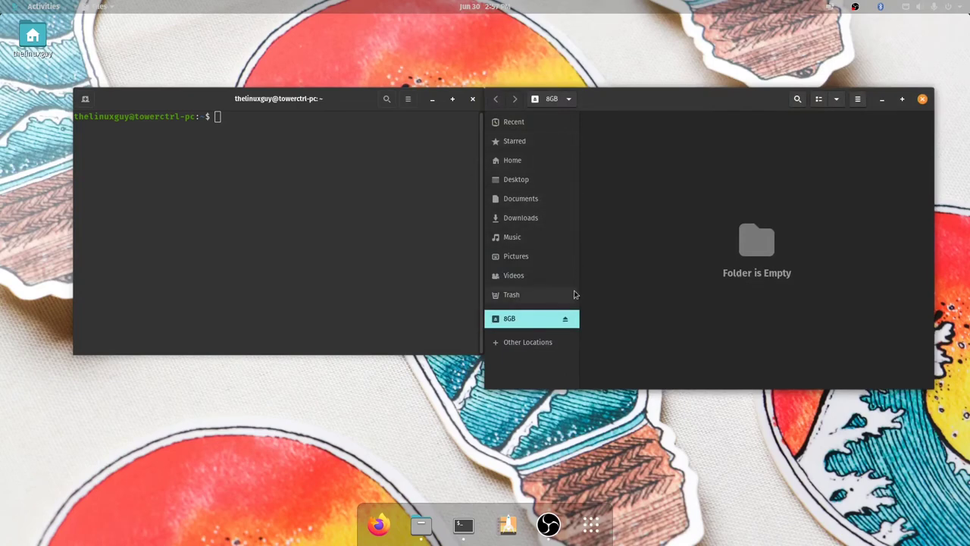
left_click(330, 240)
type("cd ")
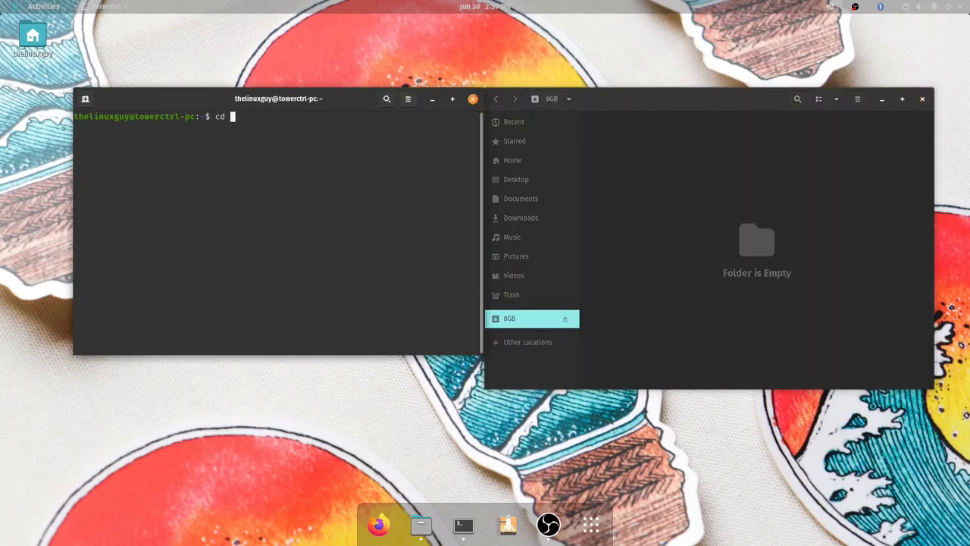
type("/media/t")
key("Tab")
key("Tab")
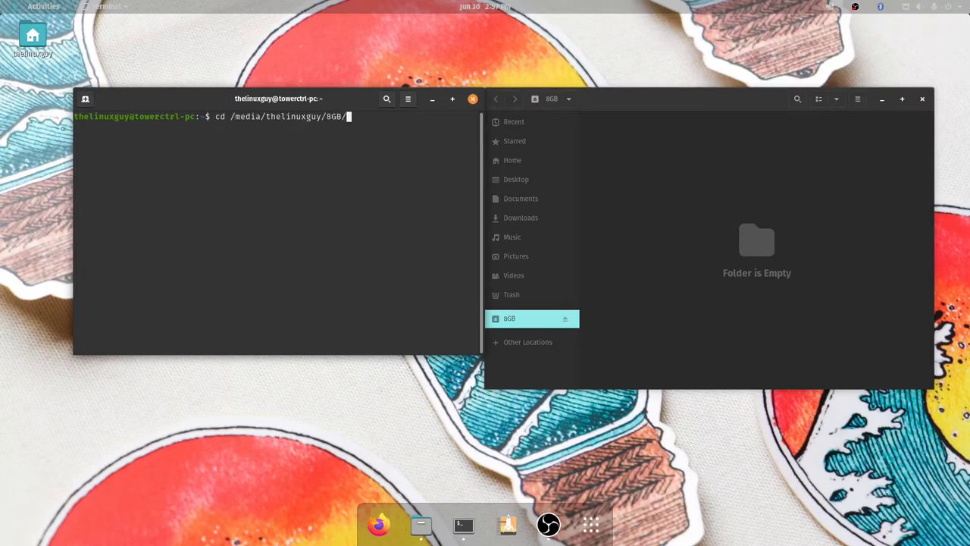
key("Return")
type("touch ")
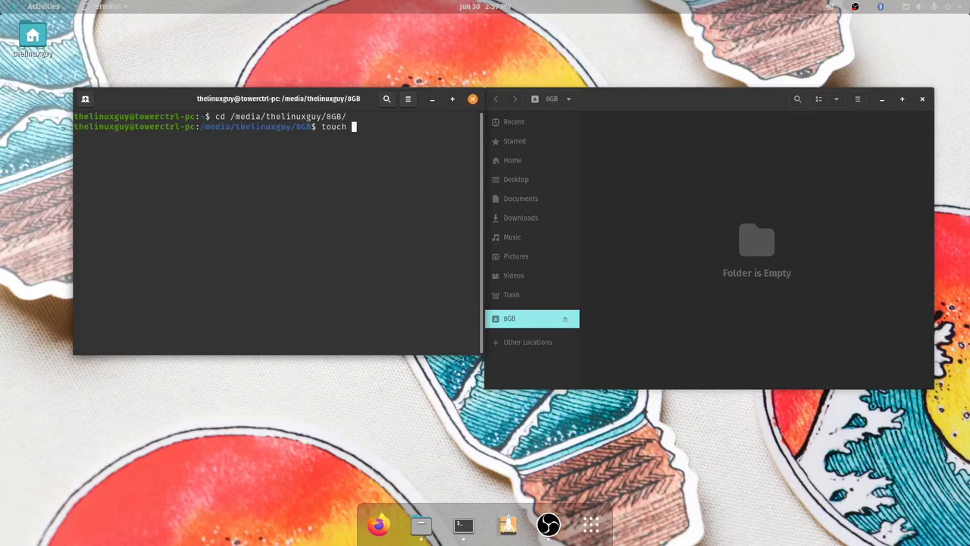
type("test")
key("Return")
- Check the new test file in the Files window, then return to the terminal
left_click(643, 137)
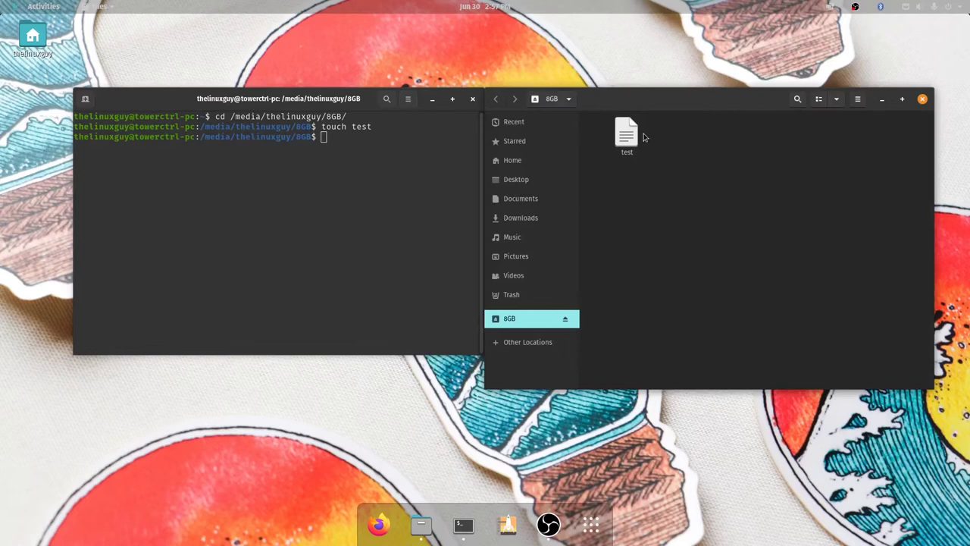
left_click(627, 134)
left_click(319, 179)
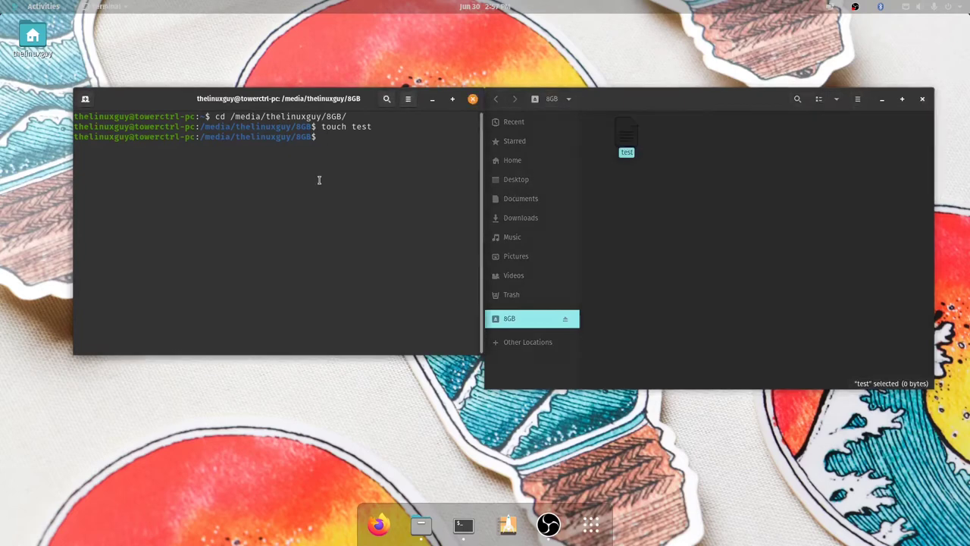
left_click(606, 273)
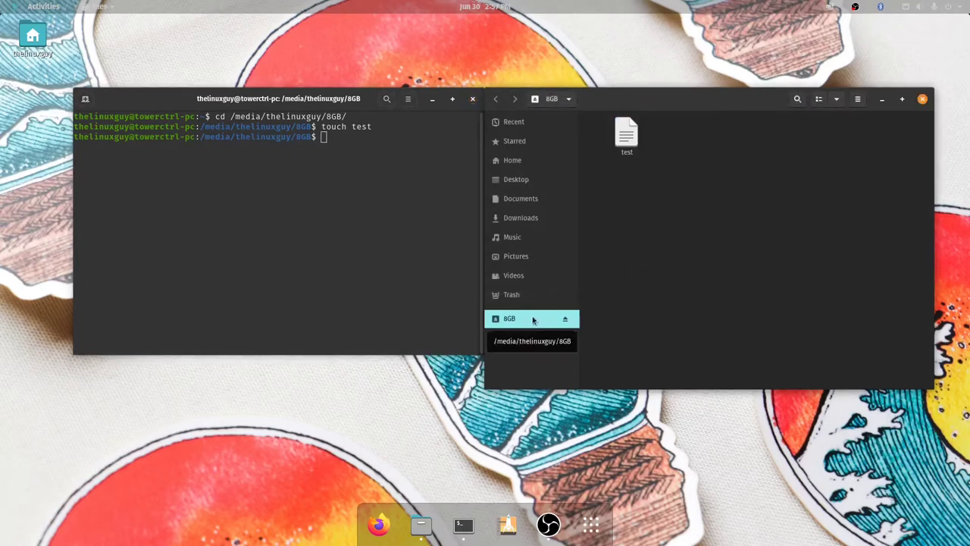
left_click(361, 271)
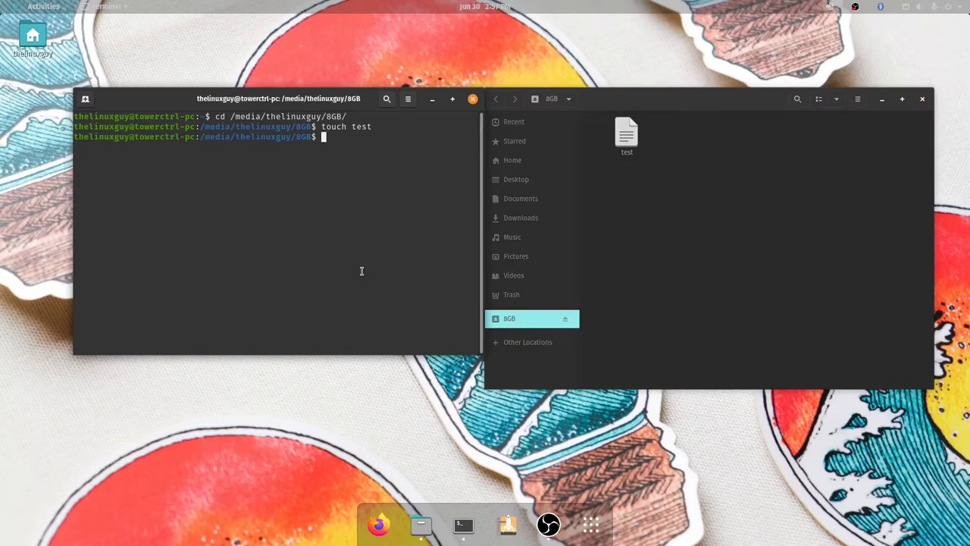
- Enlarge the terminal text and list exfat packages with apt list exfat-*, noting exfat-utils and exfat-fuse
key("ctrl+plus")
key("ctrl+plus")
type("apt")
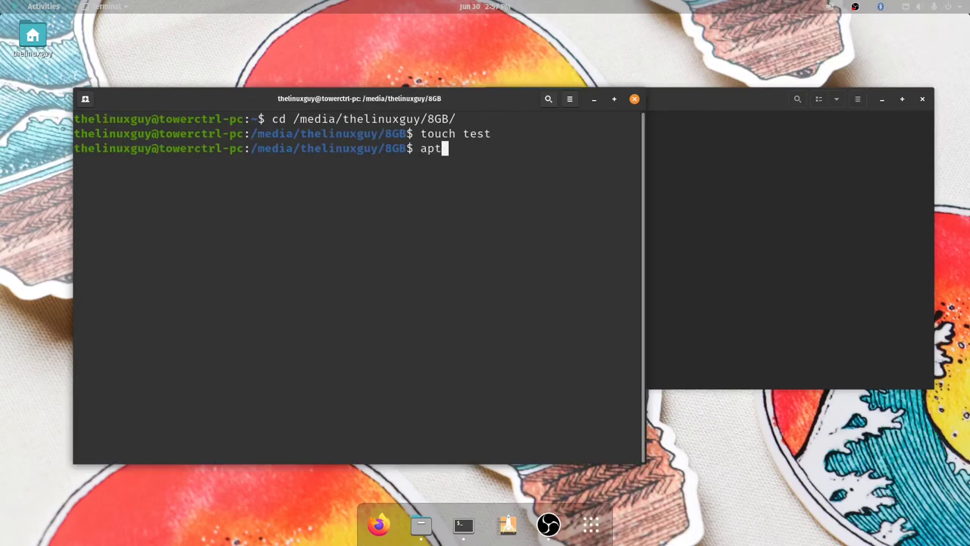
type(" list exfat-")
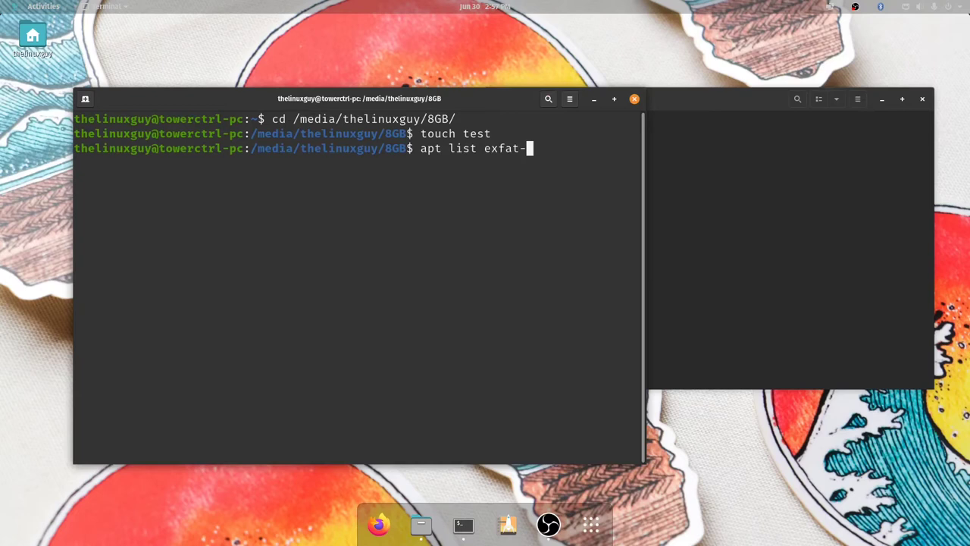
type("*")
key("Return")
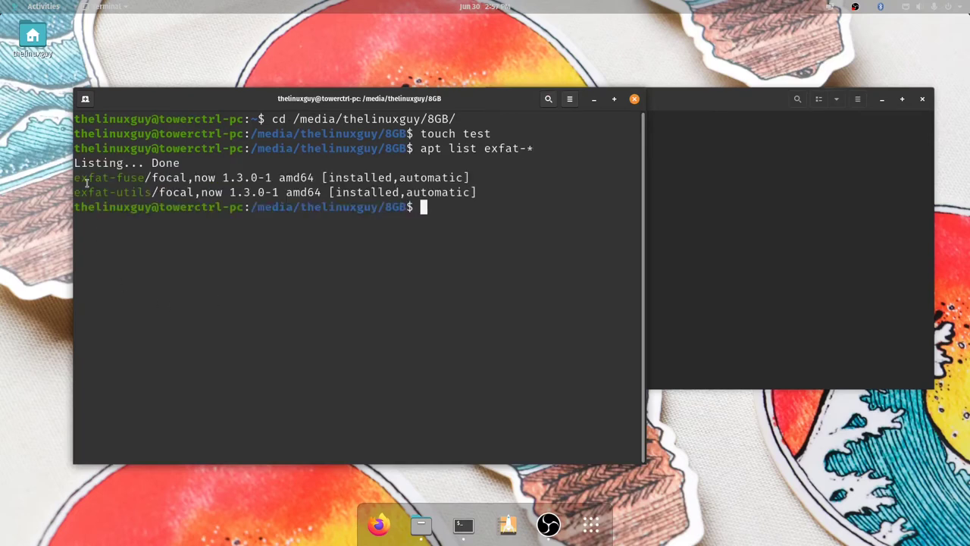
left_click_drag(74, 190, 81, 190)
left_click_drag(157, 193, 82, 191)
left_click_drag(152, 177, 74, 176)
left_click(183, 193)
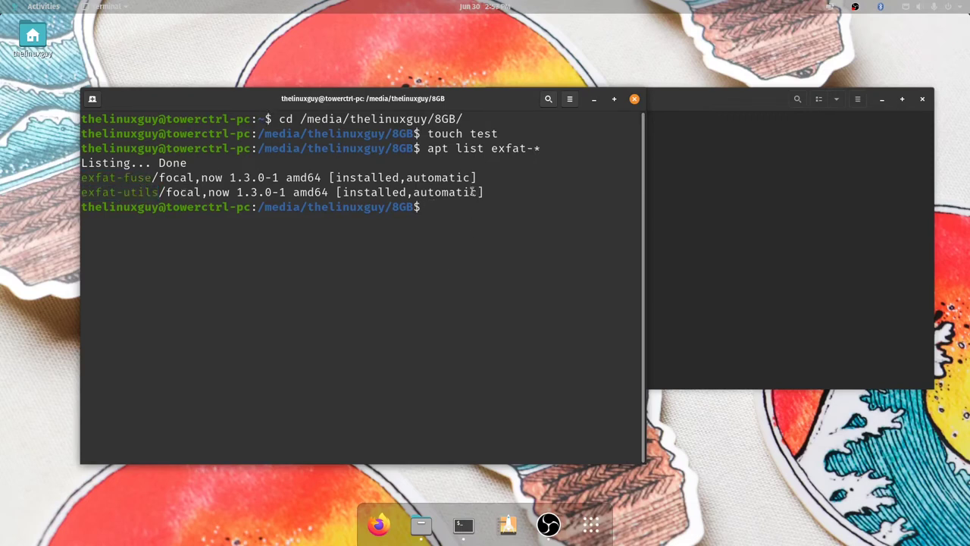
left_click_drag(438, 94, 385, 81)
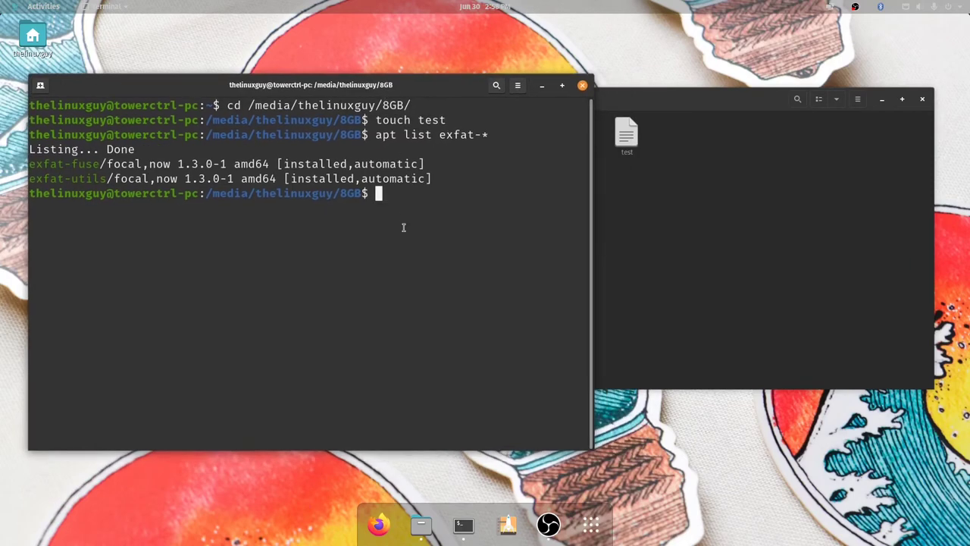
- Enter the command sudo apt install exfat-utils exfat-fuse -y
type("sudo apt install exf")
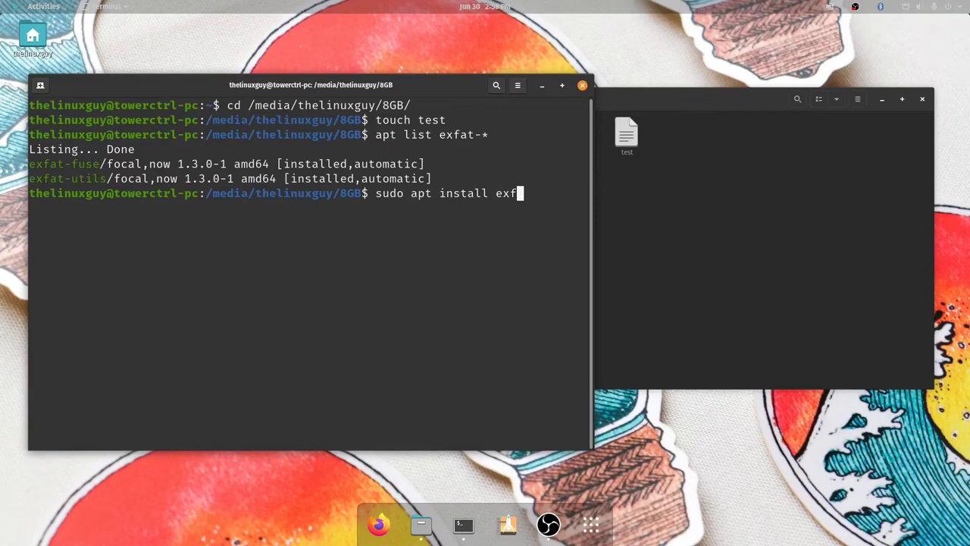
type("at-u")
key("Tab")
type("exfat-f")
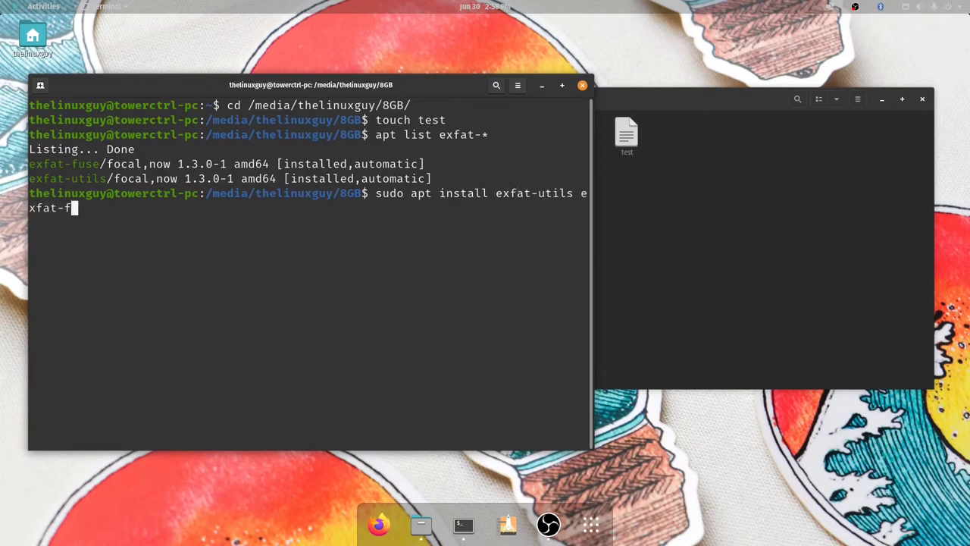
key("Tab")
type("-y")
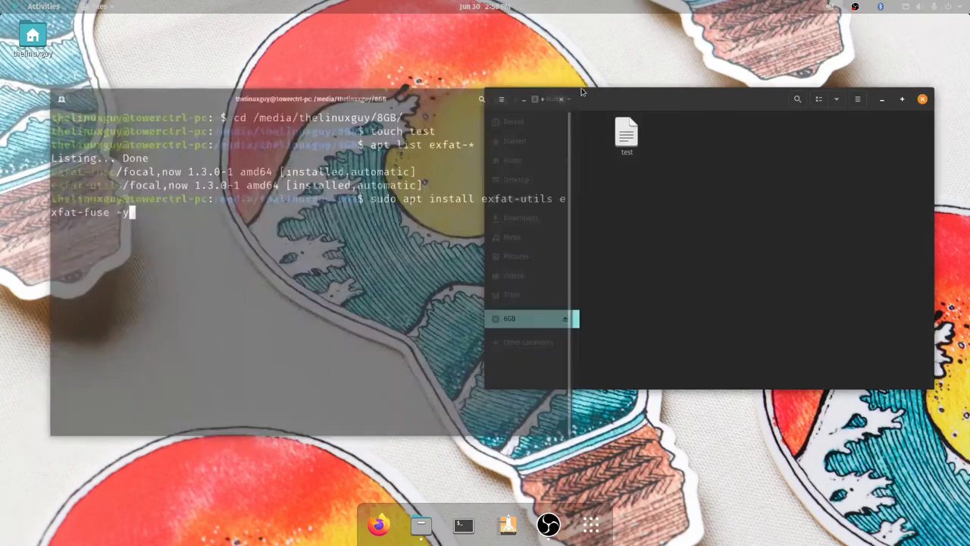
- Close the terminal and open the test file in Text Editor, then close it
left_click(582, 85)
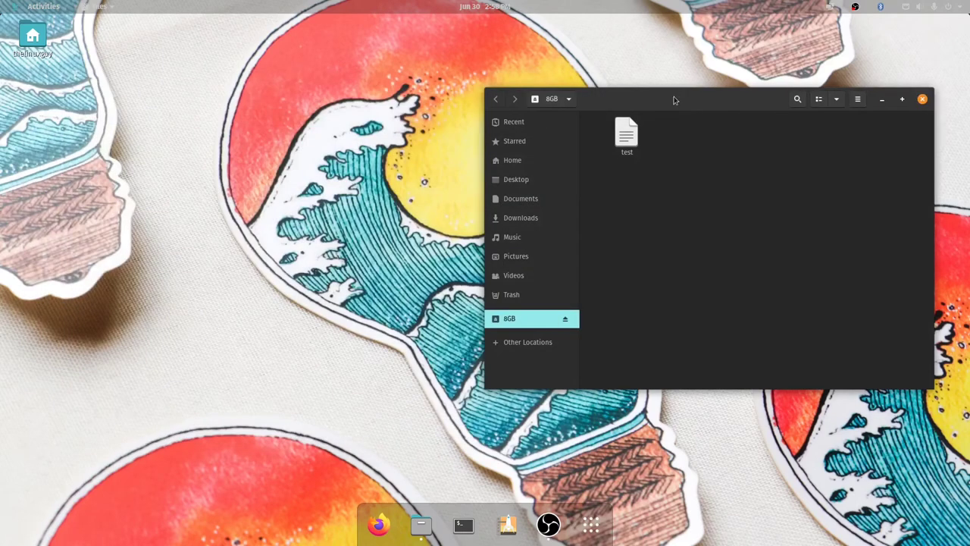
left_click_drag(674, 100, 448, 79)
double_click(399, 114)
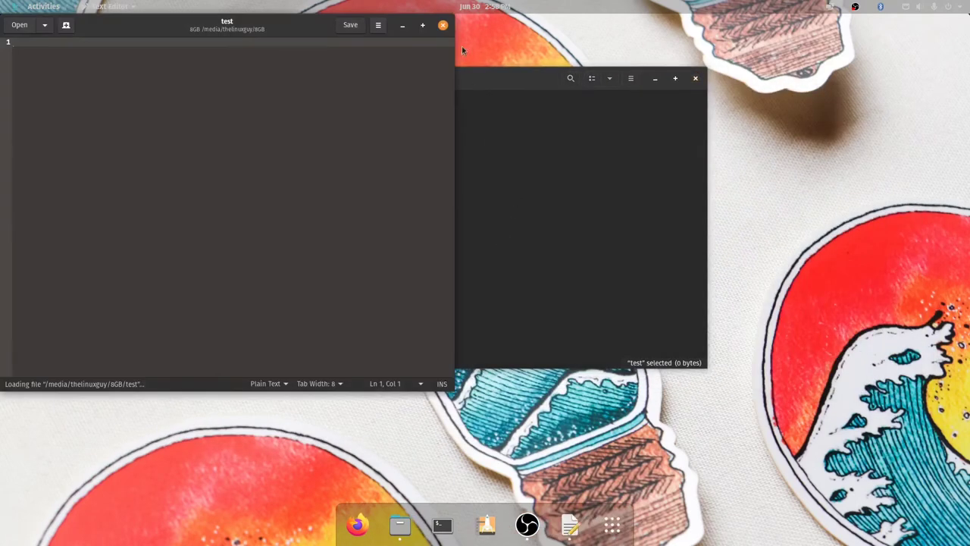
left_click(442, 25)
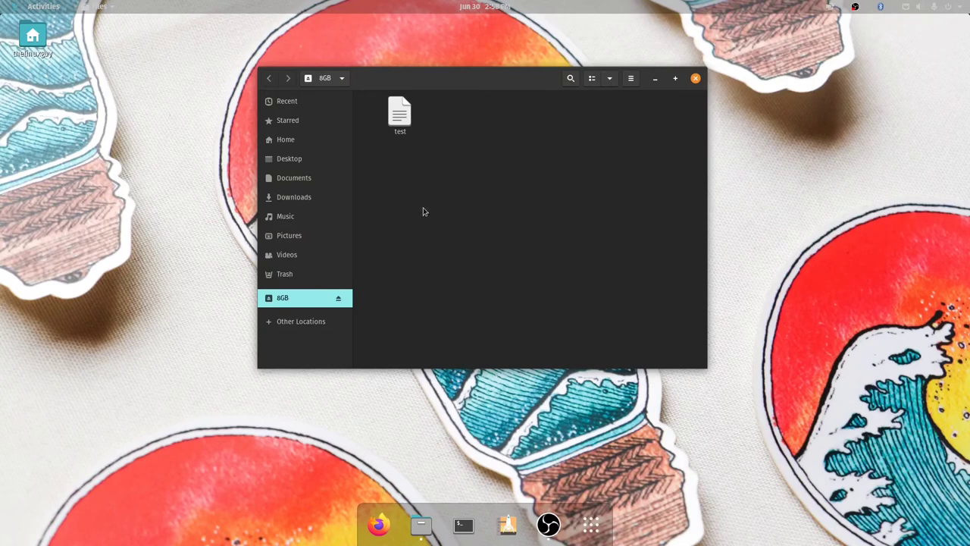
- Open the Format dialog for the 8GB drive and cancel without formatting
right_click(291, 302)
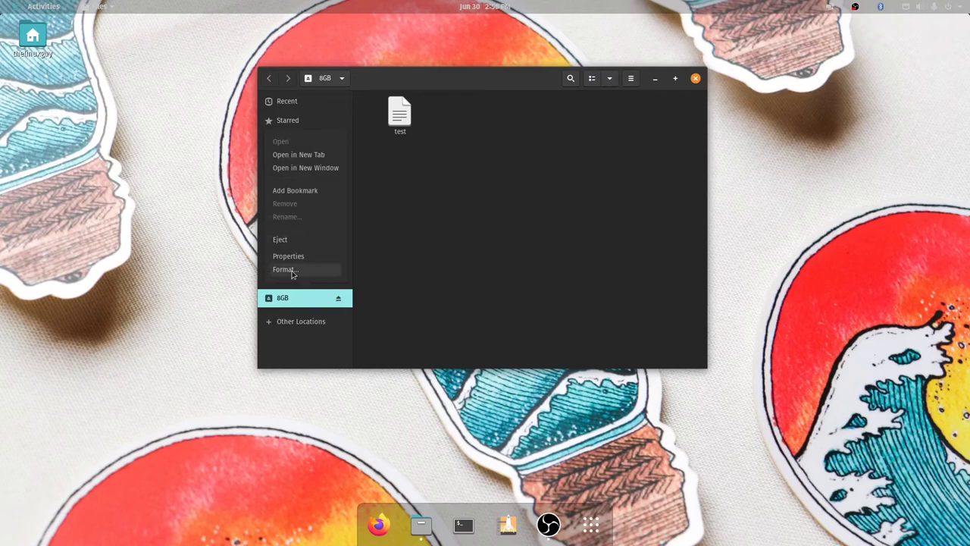
left_click(292, 272)
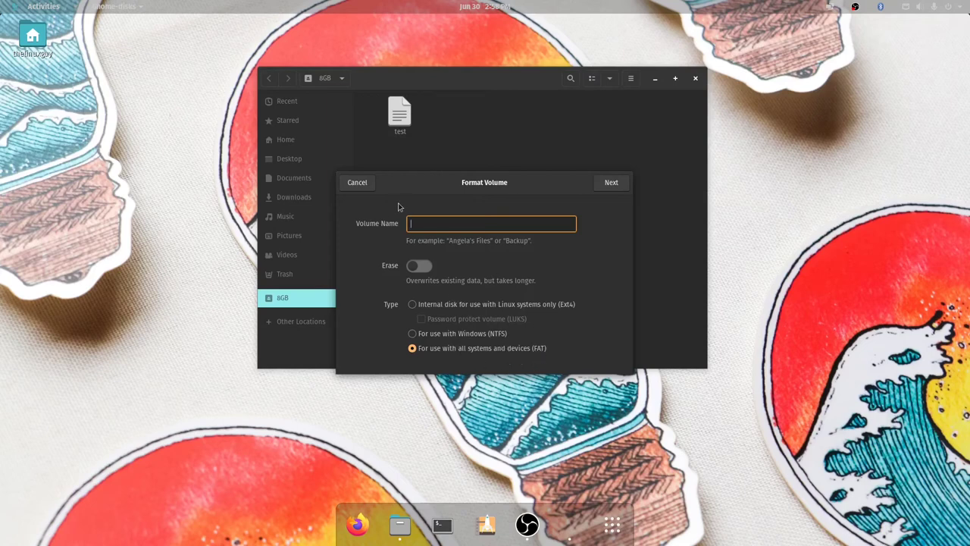
left_click(357, 183)
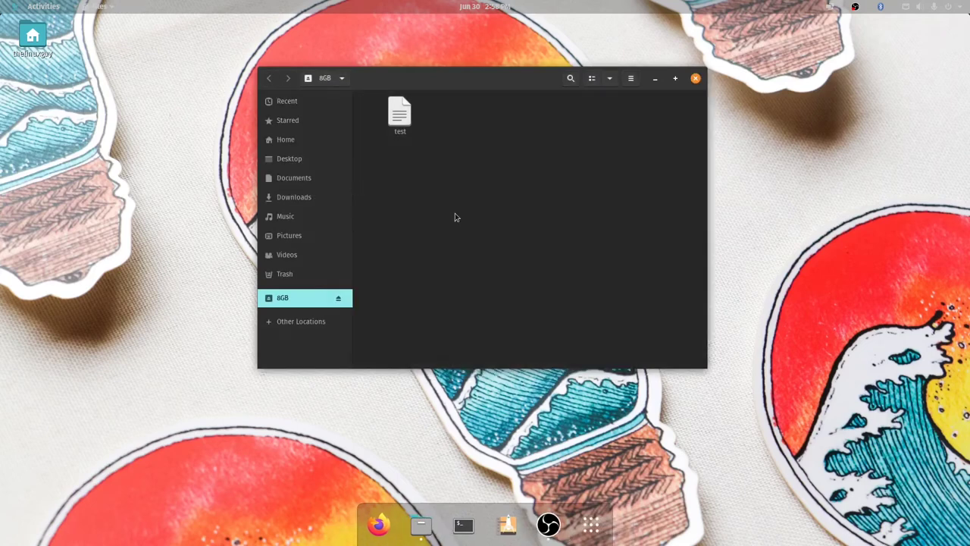
- Close Files and launch GParted from the app search, authenticating with the administrator password
left_click(696, 80)
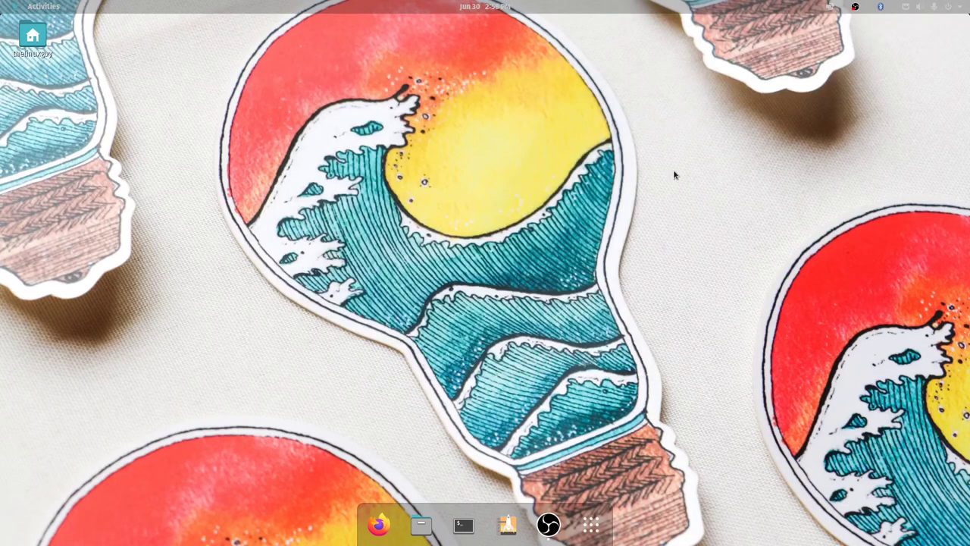
key("super")
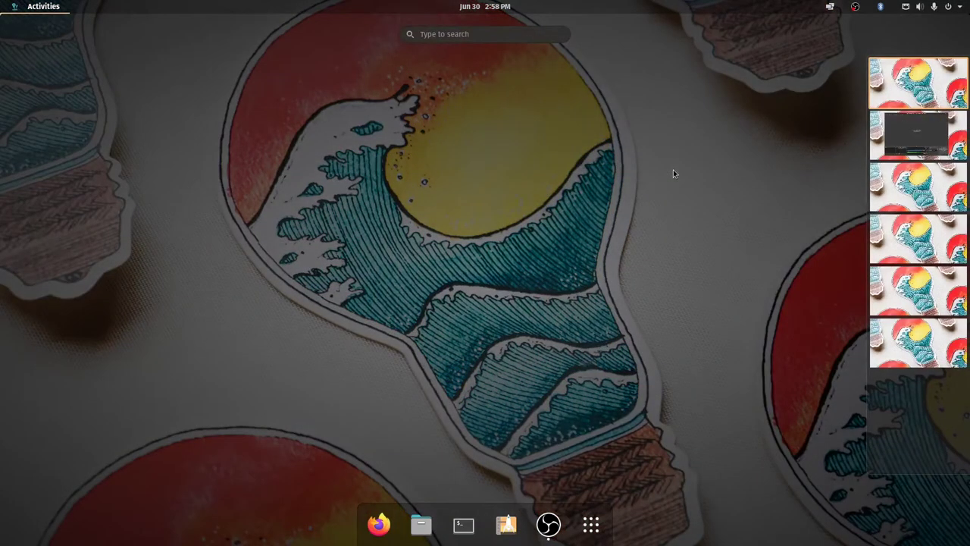
type("gpart")
key("Return")
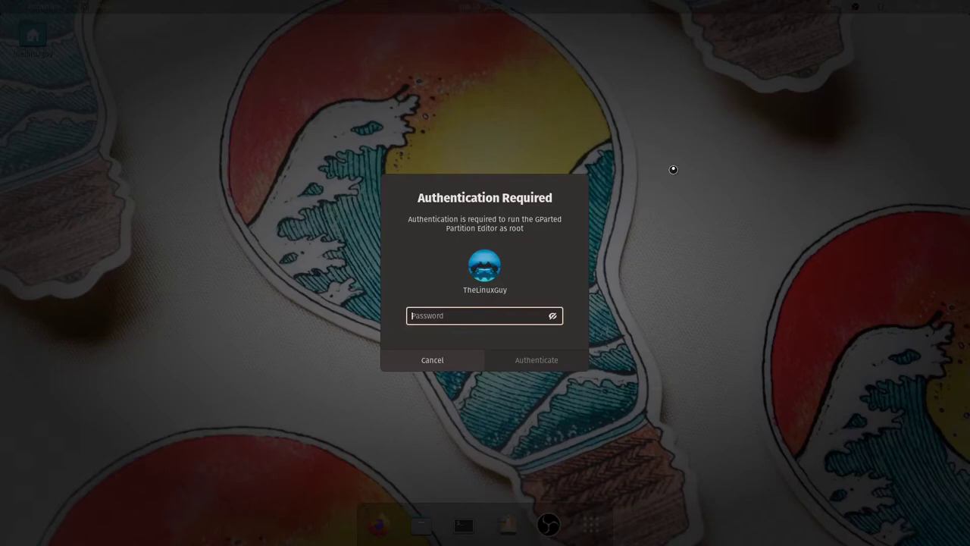
type("****************")
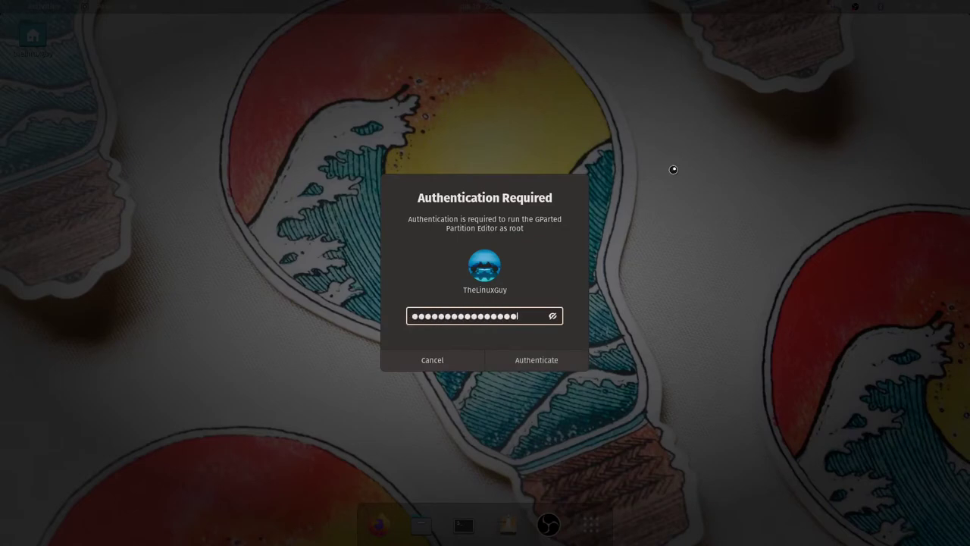
key("Return")
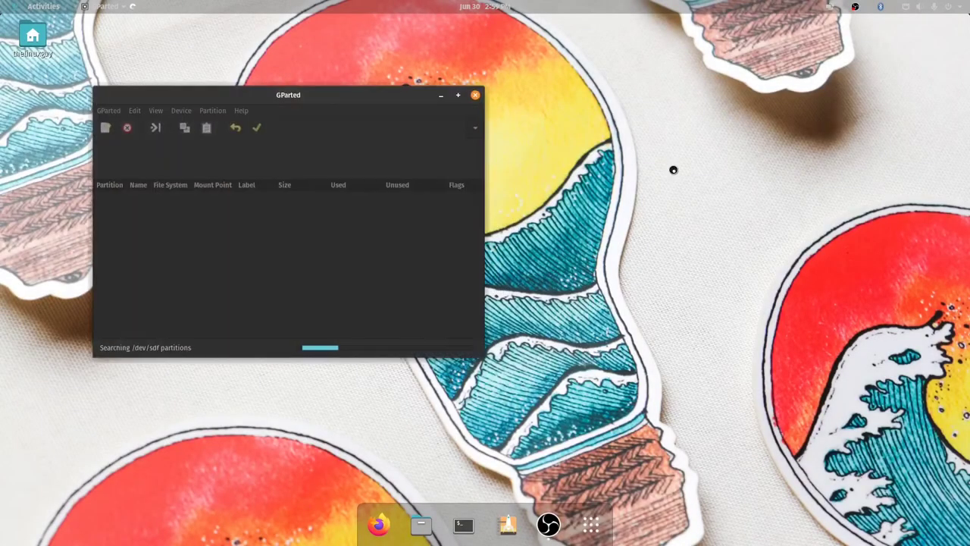
- Switch GParted to the 7.38 GiB drive /dev/sdf and unmount its exfat partition /dev/sdf2
left_click_drag(530, 129, 720, 24)
left_click(682, 62)
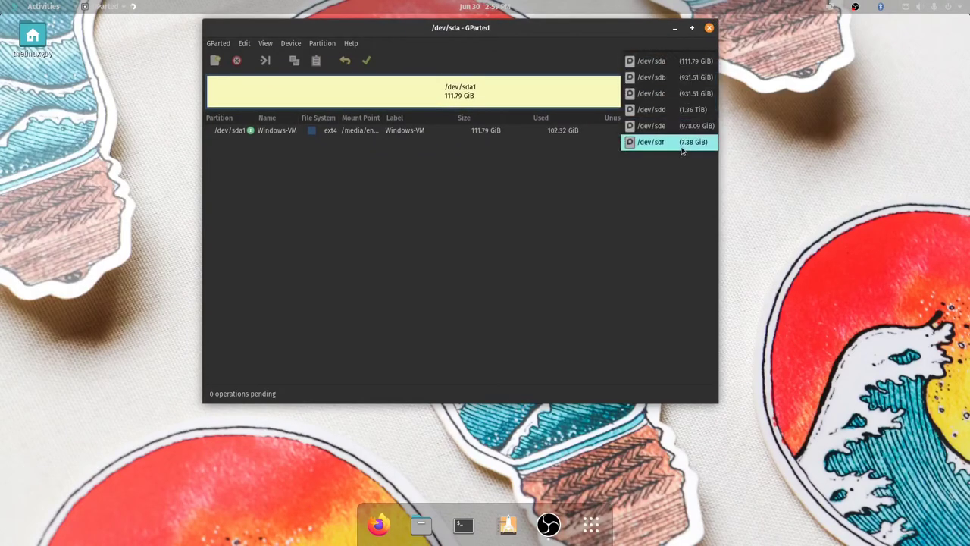
left_click(681, 147)
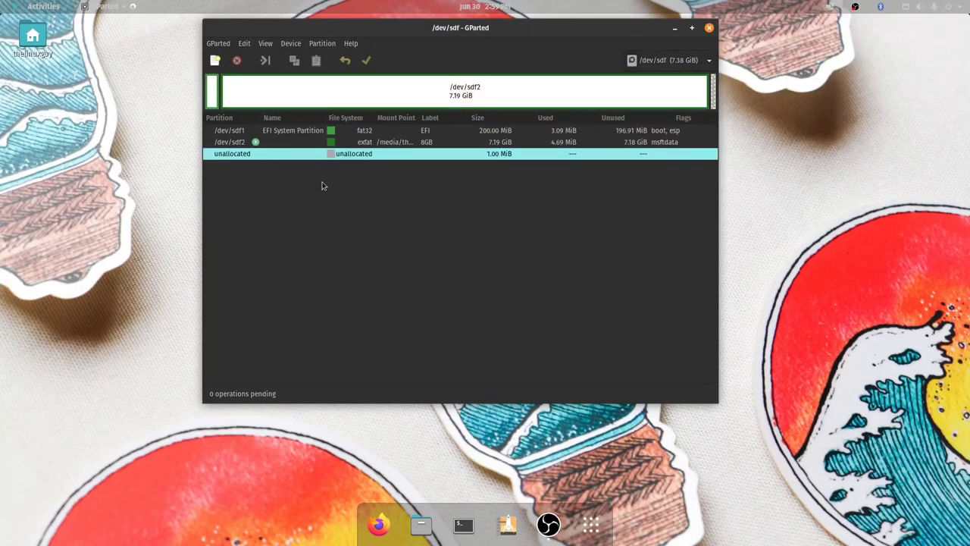
left_click(356, 144)
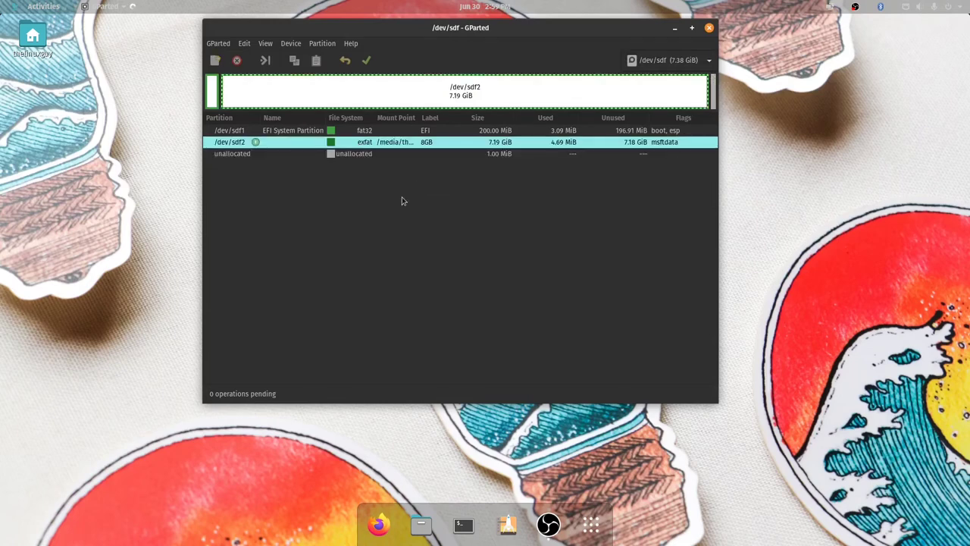
right_click(450, 146)
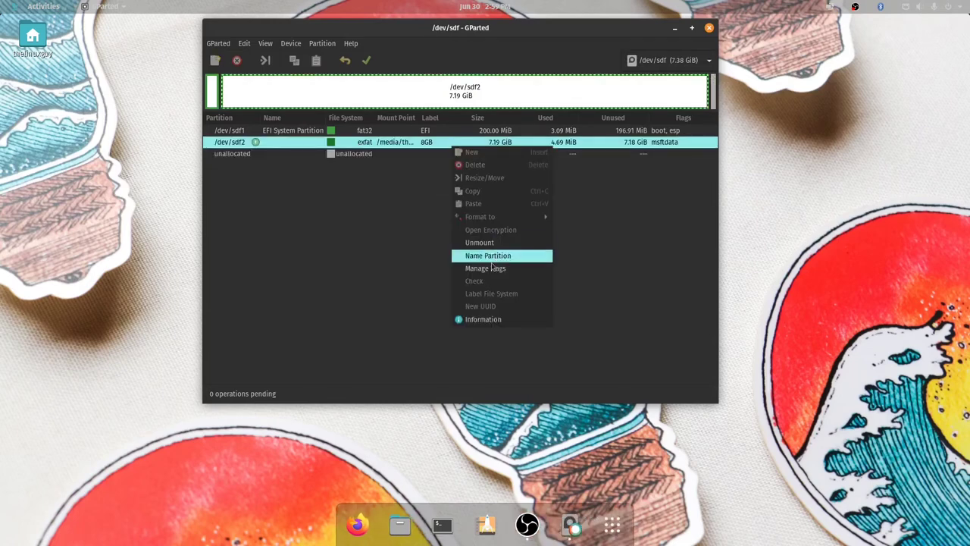
left_click(461, 242)
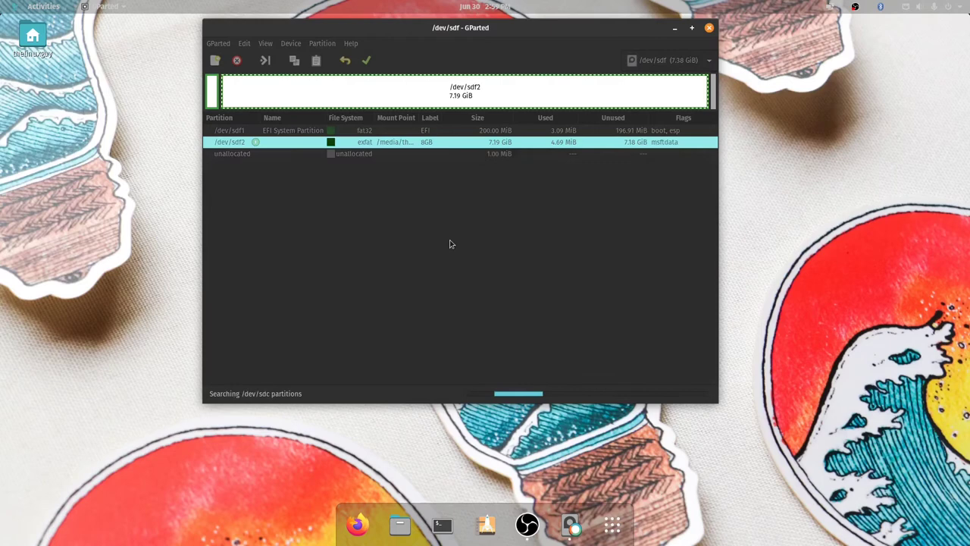
- Check the Format to choices for /dev/sdf2, finding exfat greyed out, and dismiss the menu
left_click(416, 147)
right_click(416, 147)
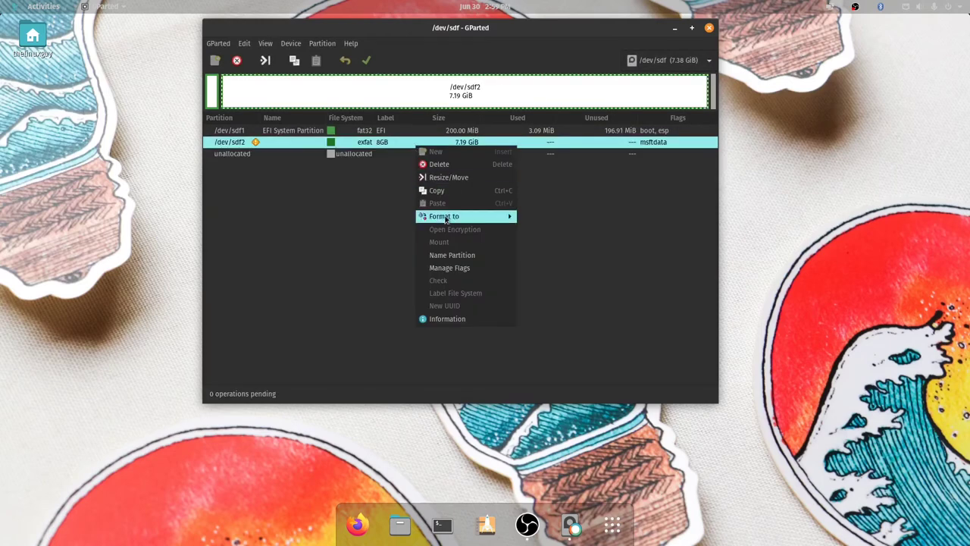
mouse_move(477, 218)
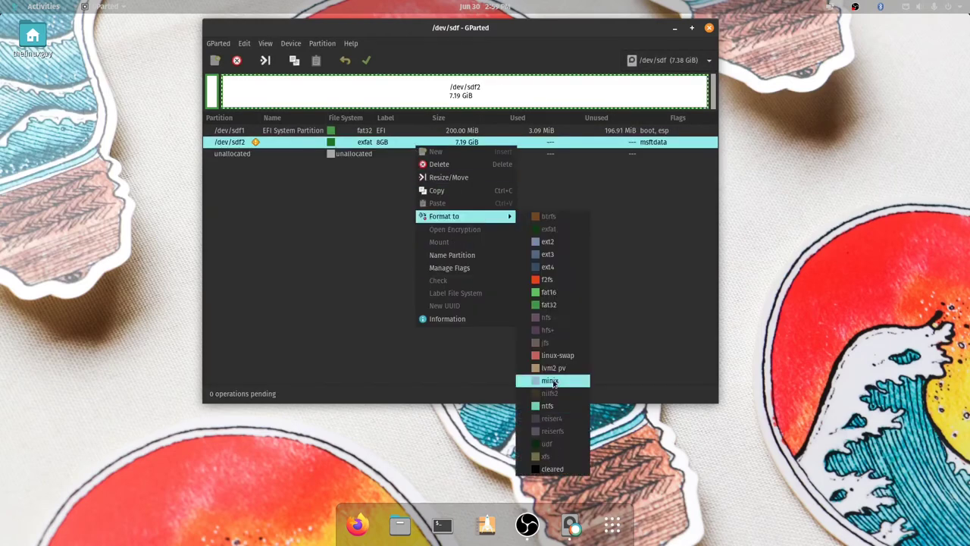
left_click(623, 272)
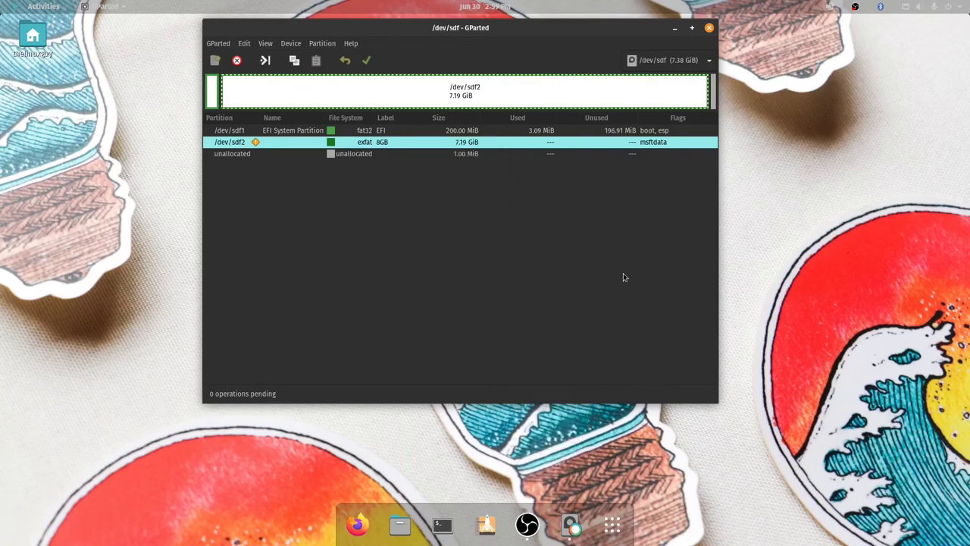
- Close GParted and type sudo cfdisk /dev/sdf in a new terminal
left_click(709, 28)
key("ctrl+alt+t")
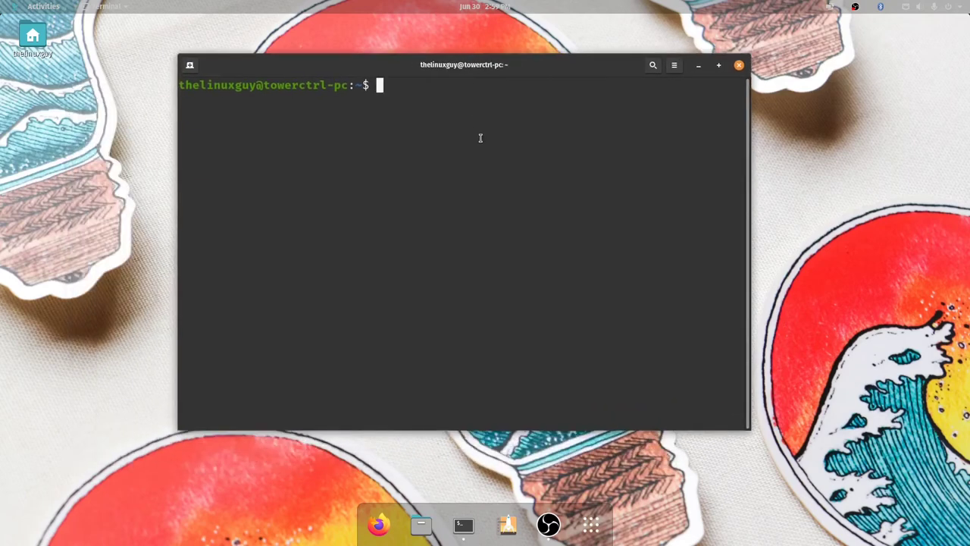
type("sudo cfdisk /dev/sdf")
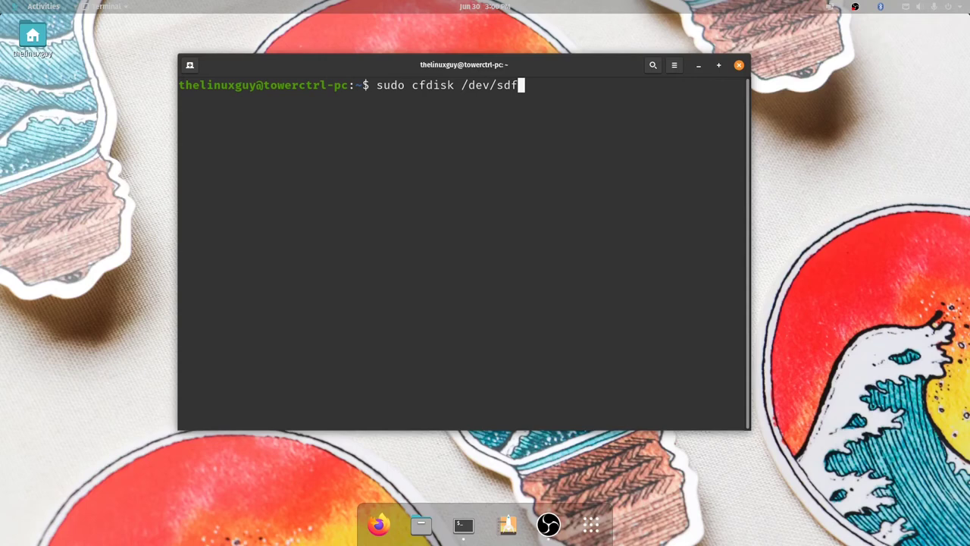
- Run cfdisk on /dev/sdf, select partition /dev/sdf2 and highlight the Type action
key("Return")
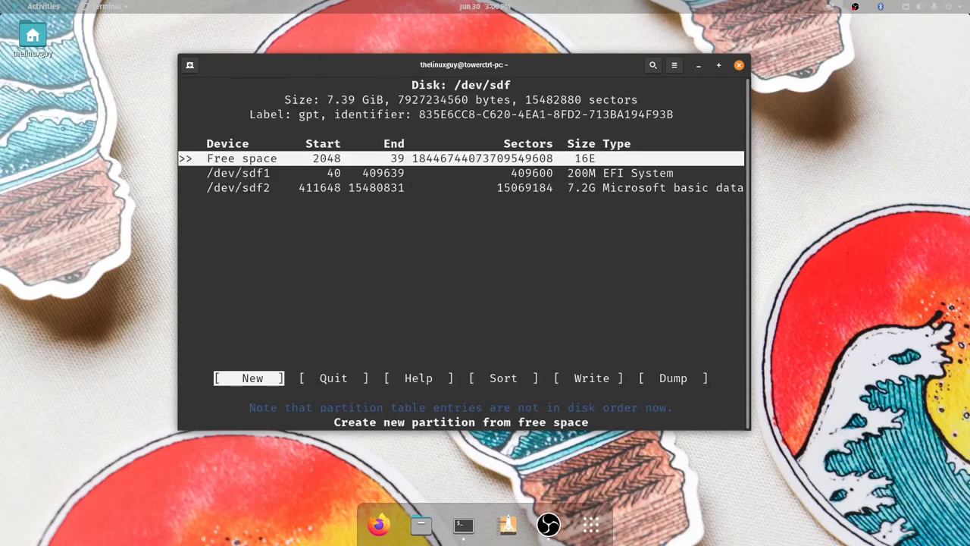
key("Down")
key("Down")
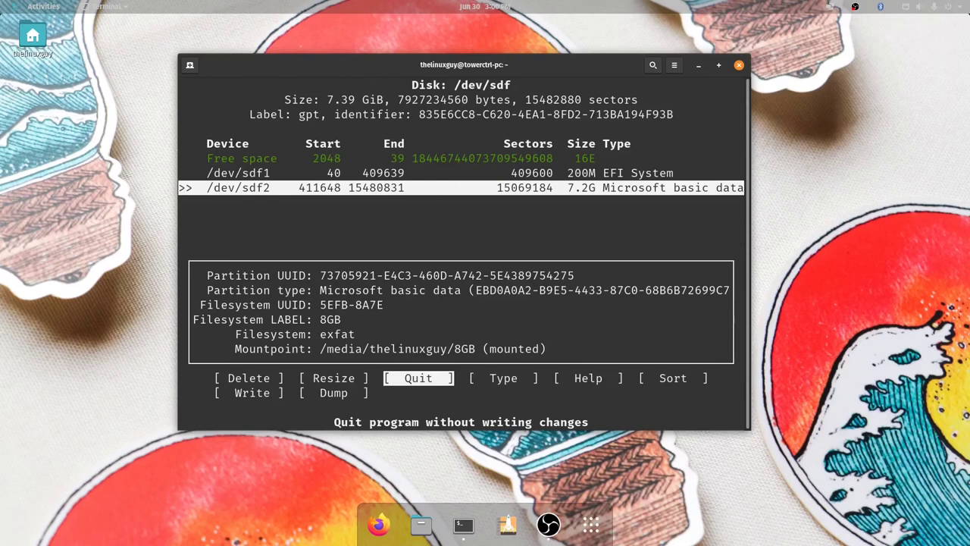
key("Right")
key("Right")
key("Right")
key("Right")
key("Right")
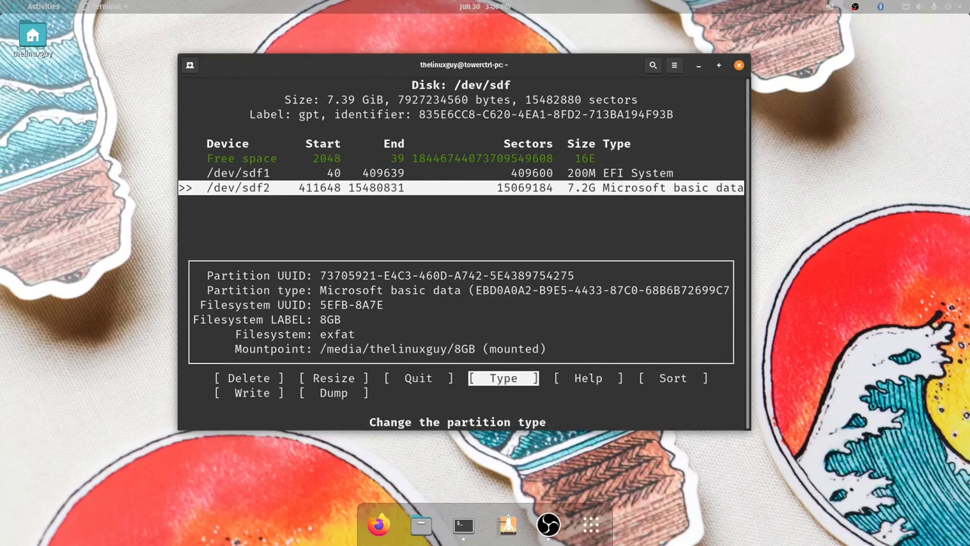
key("Right")
key("Right")
key("Right")
key("Right")
key("Right")
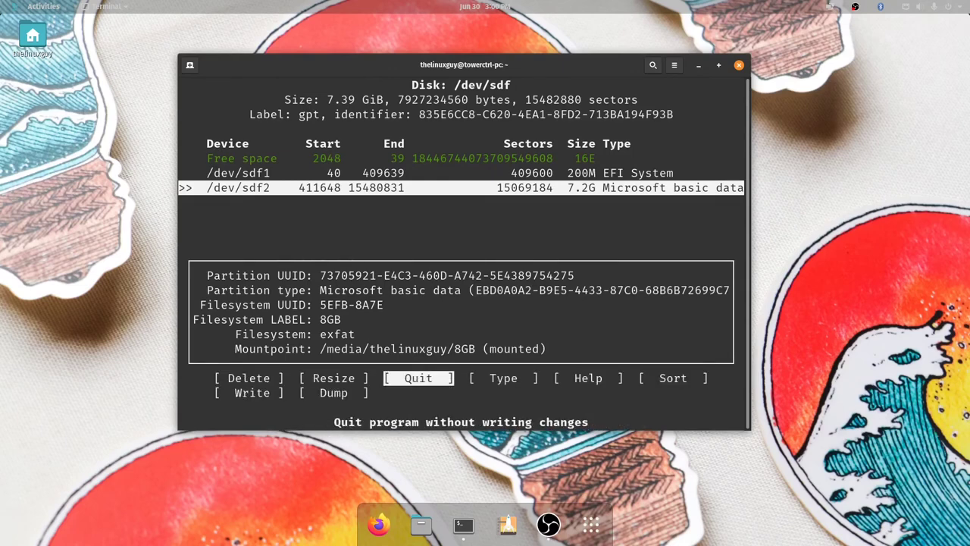
key("Left")
- Browse the partition type list and cancel, keeping Microsoft basic data
key("Return")
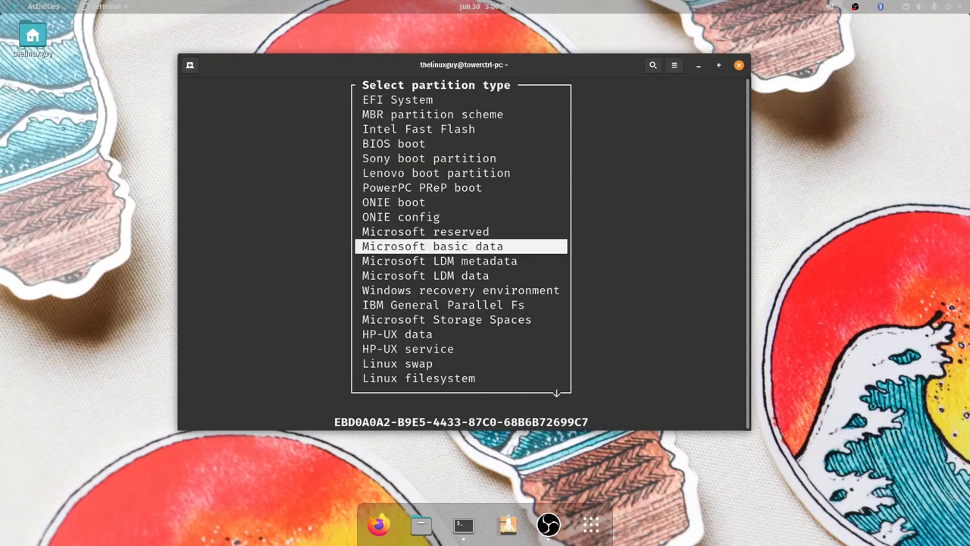
key("Down")
key("Down")
key("Down")
key("Down")
key("Down")
key("Down")
key("Down")
key("Down")
key("Down")
key("Down")
key("Down")
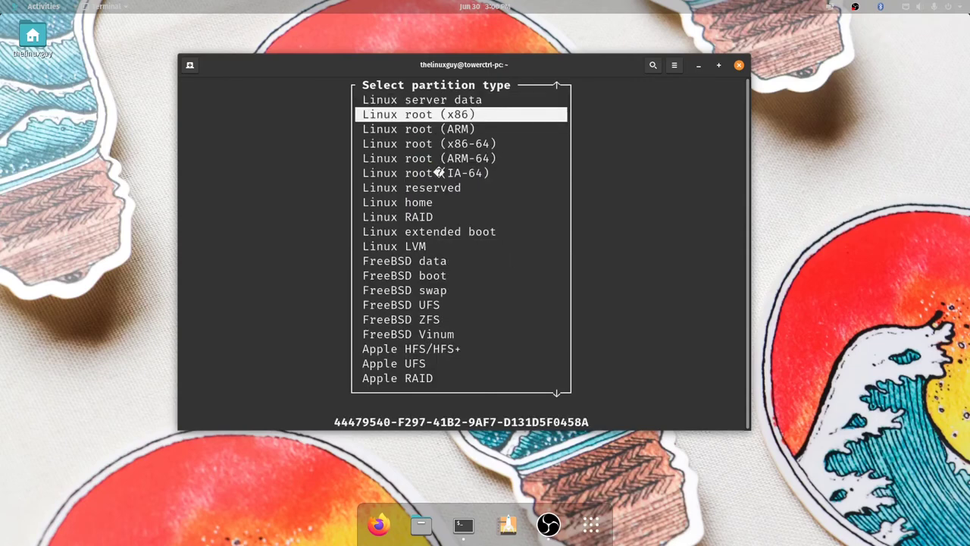
key("Down")
key("Down")
key("Up")
key("Up")
key("Up")
key("Up")
key("Up")
key("Up")
key("Up")
key("Up")
key("Up")
key("Up")
key("Up")
key("Up")
key("Up")
key("Up")
key("Up")
key("Up")
key("Up")
key("Up")
key("Up")
key("Up")
key("Down")
key("Down")
key("Down")
key("Down")
key("Down")
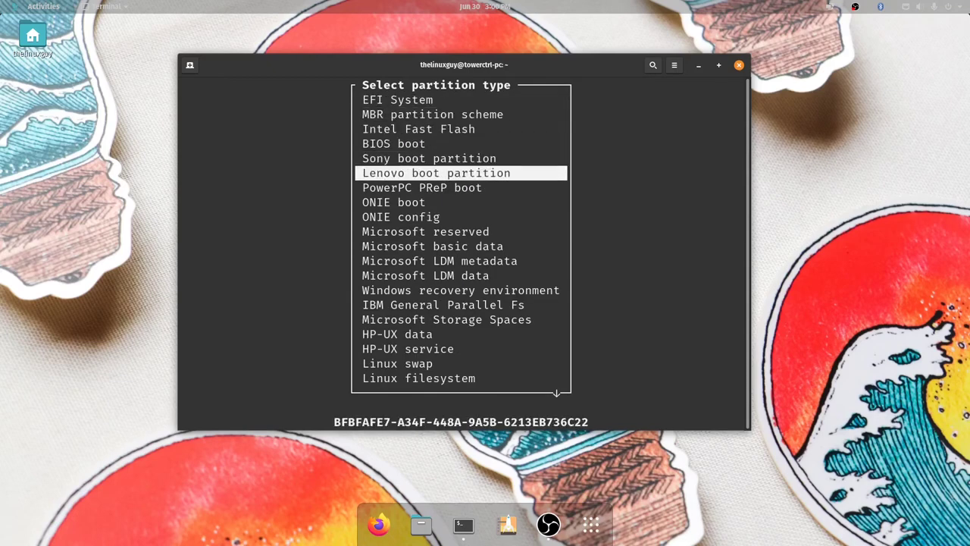
key("Down")
key("Down")
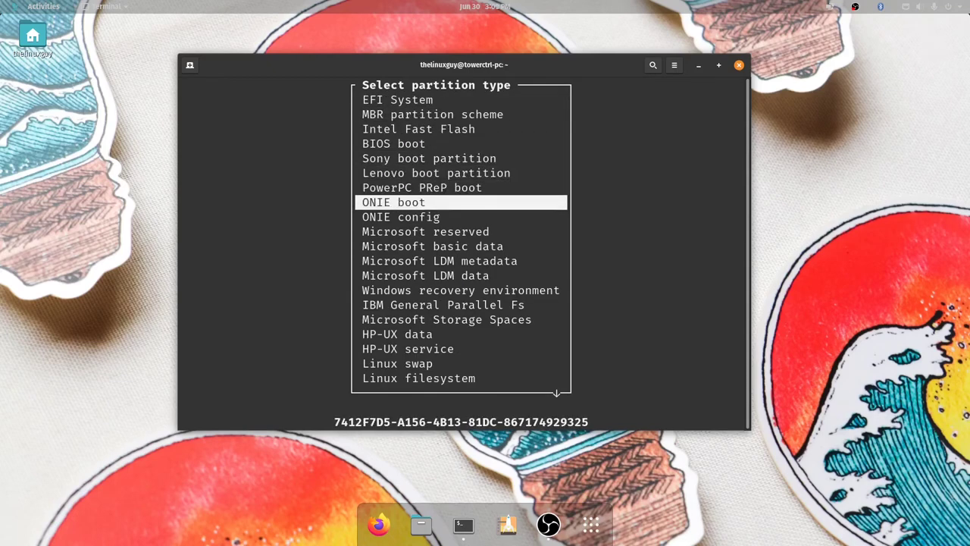
key("Escape")
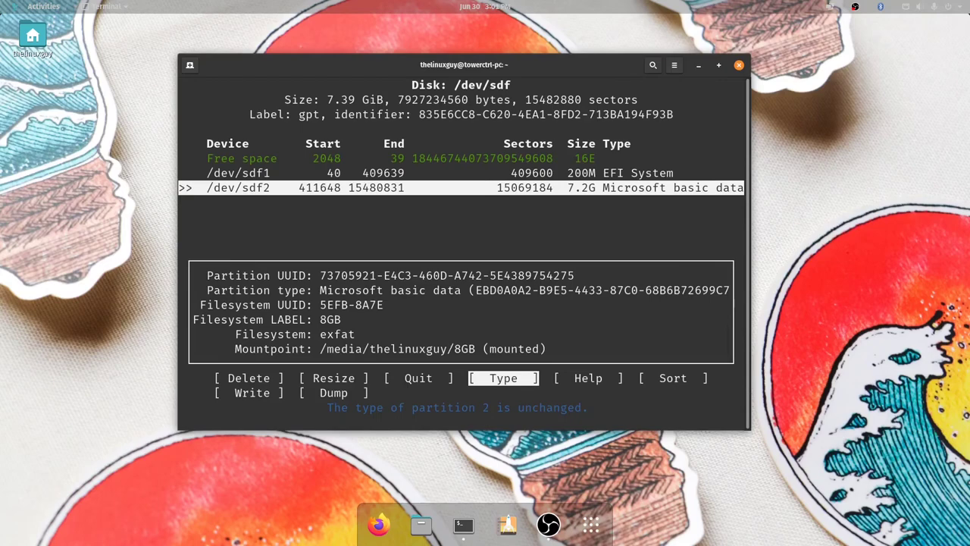
- Maximize the terminal, recheck /dev/sdf2's type list unchanged, and quit cfdisk without writing
left_click(716, 65)
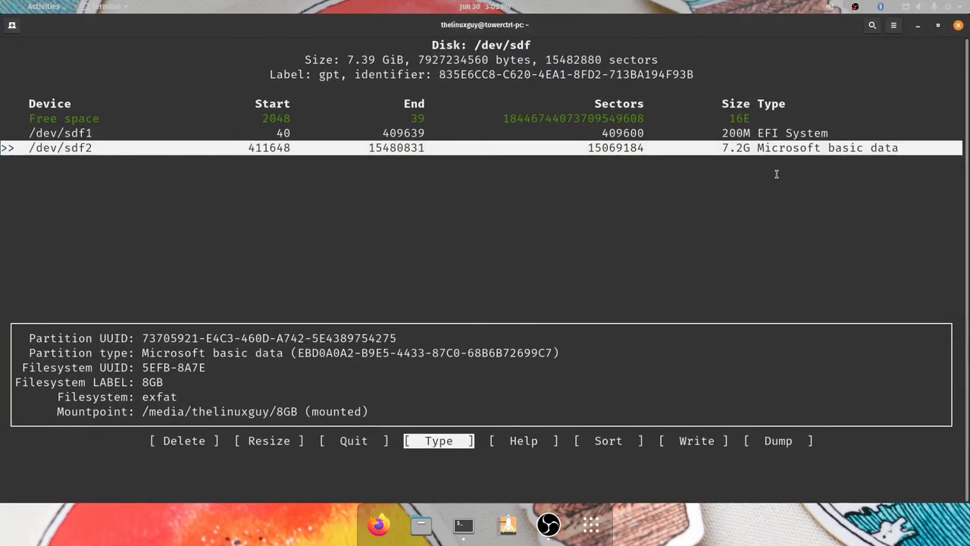
left_click_drag(755, 150, 891, 161)
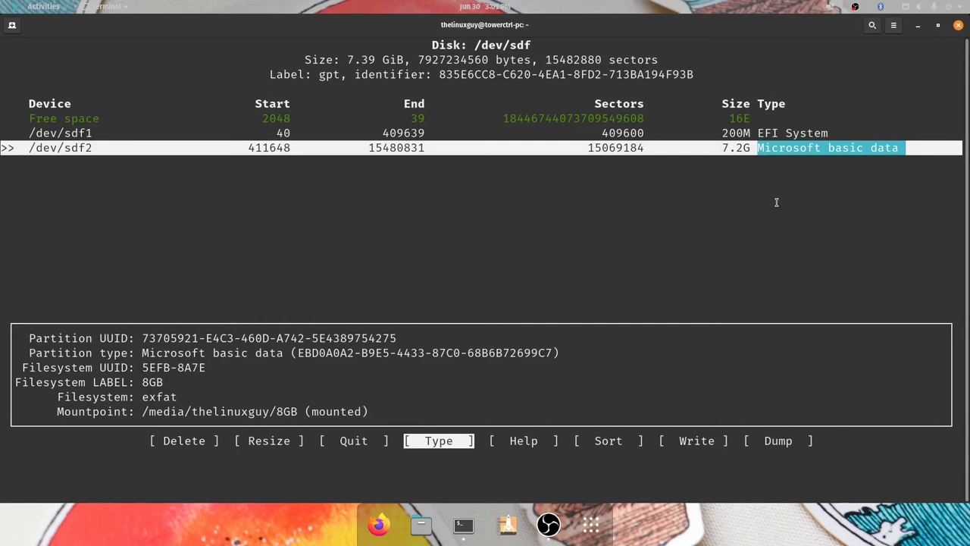
key("Return")
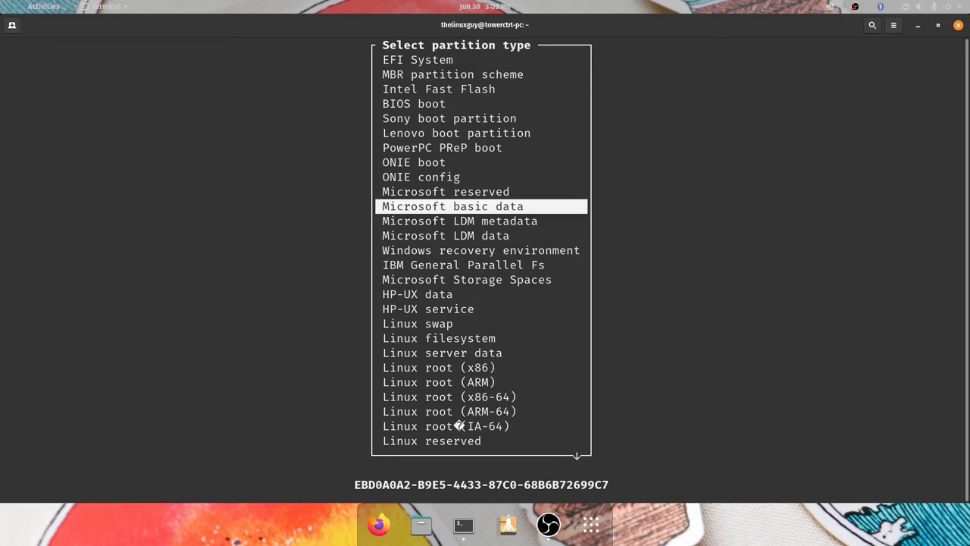
key("Escape")
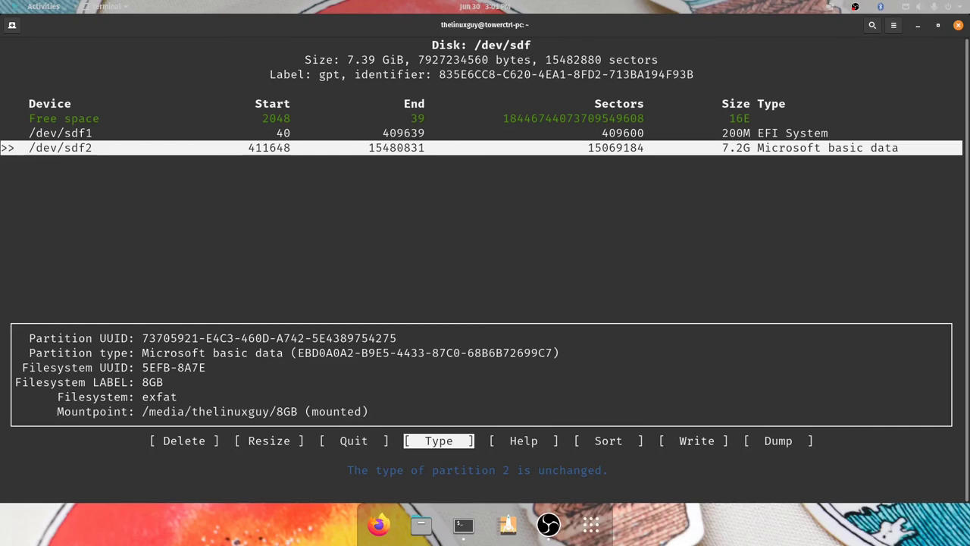
key("Left")
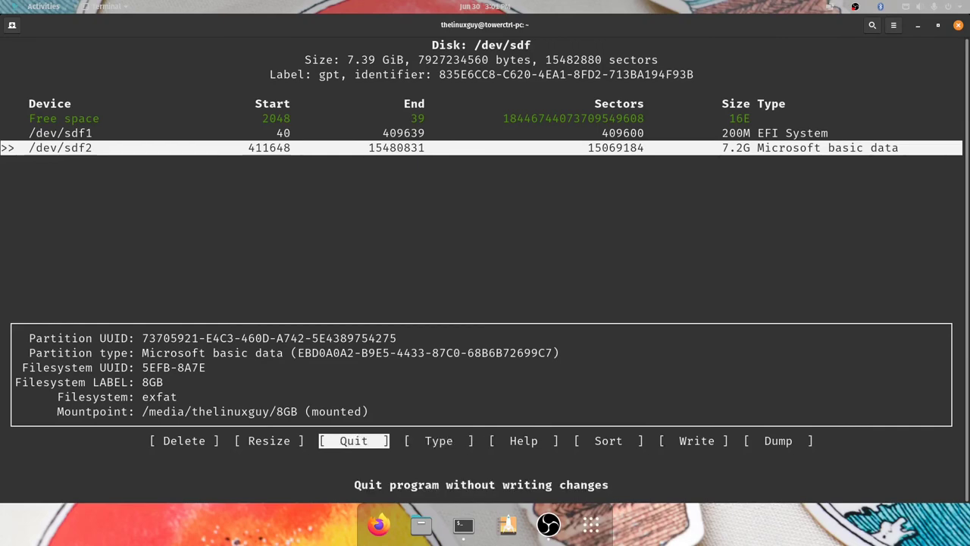
key("Return")
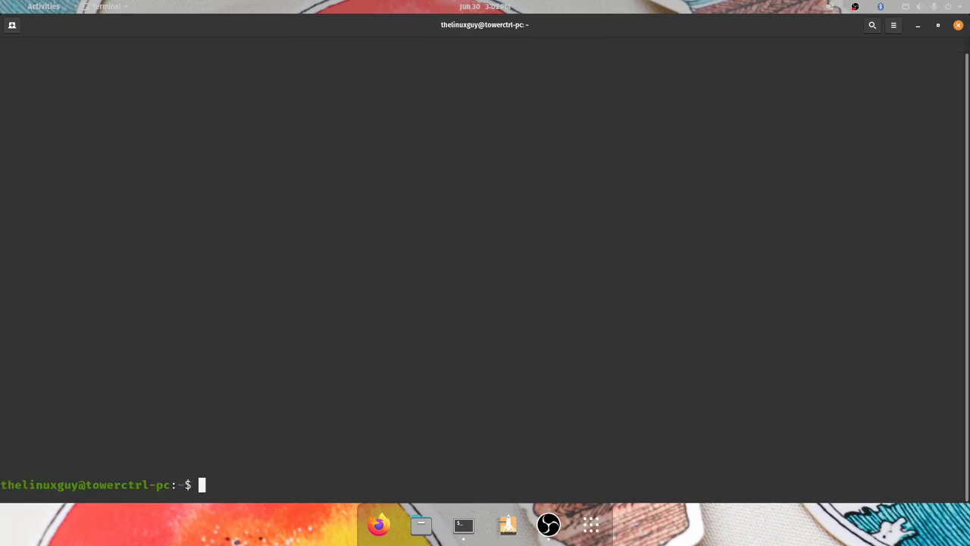
- Restore the maximized terminal window and close it
double_click(658, 26)
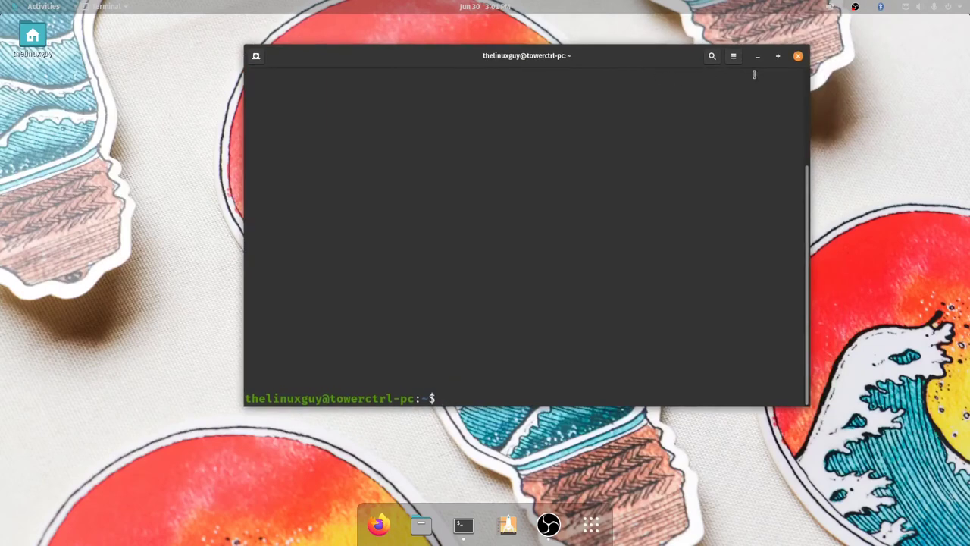
left_click(797, 57)
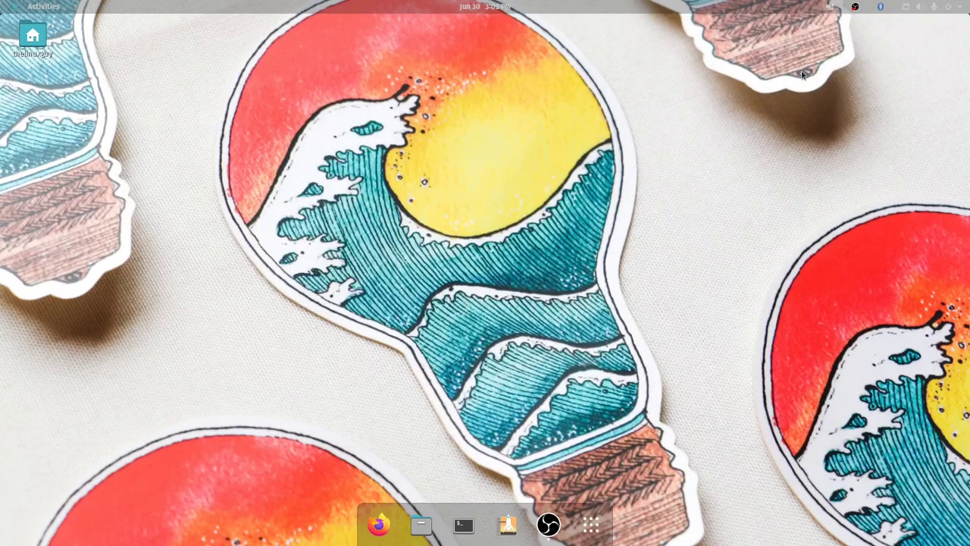